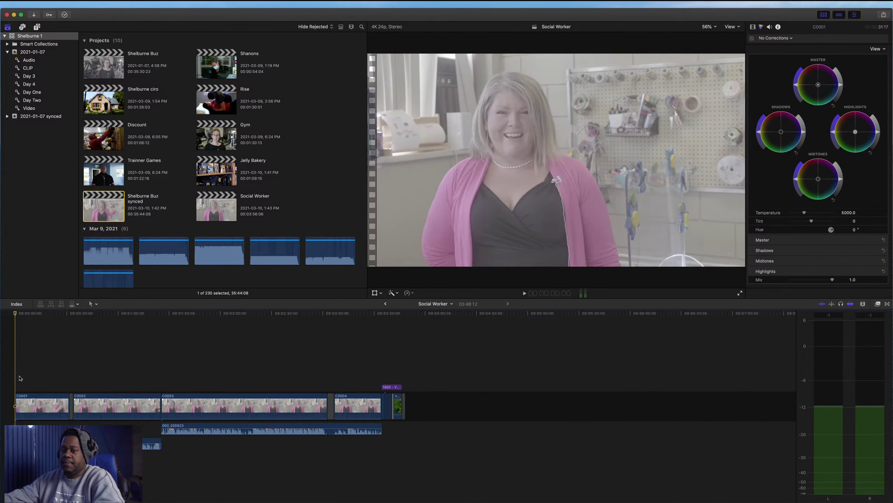
Play the interview from the start and split clip C0001 at about 5:17.
{"action": "key", "text": "space"}
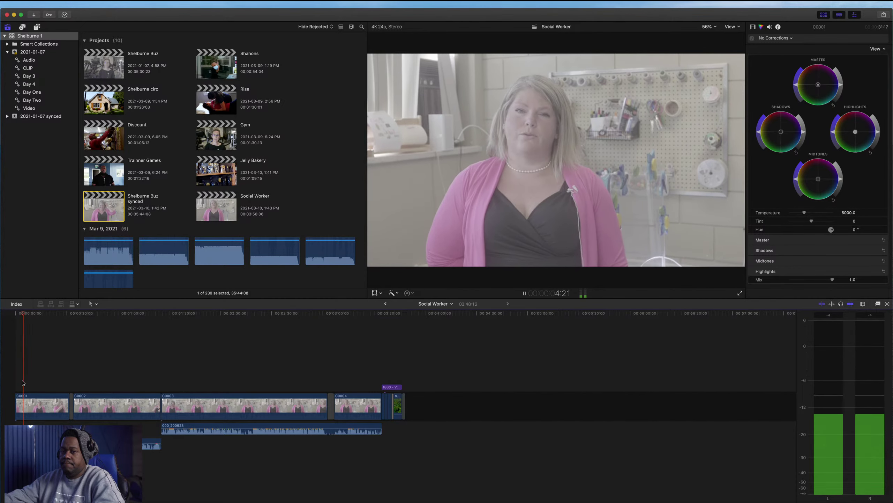
{"action": "key", "text": "space"}
{"action": "key", "text": "cmd+b"}
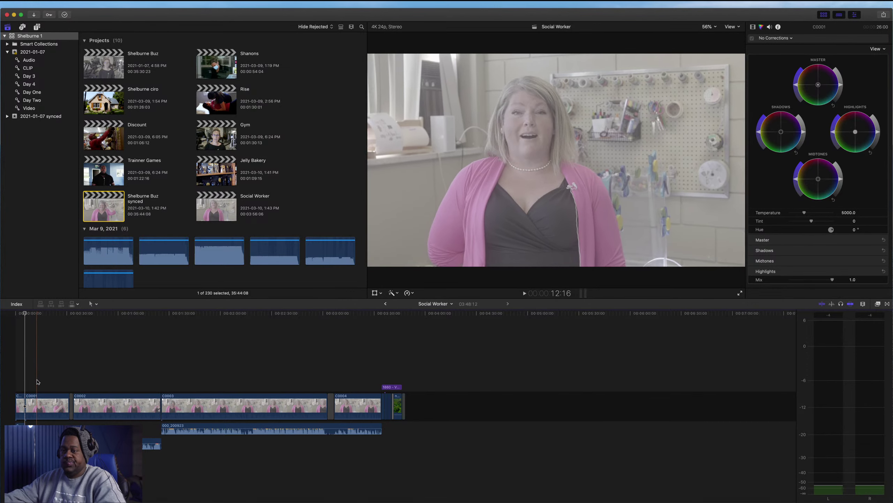
Split C0002 where her next usable statement starts and delete everything between the C0001 cut and that point.
{"action": "key", "text": "space"}
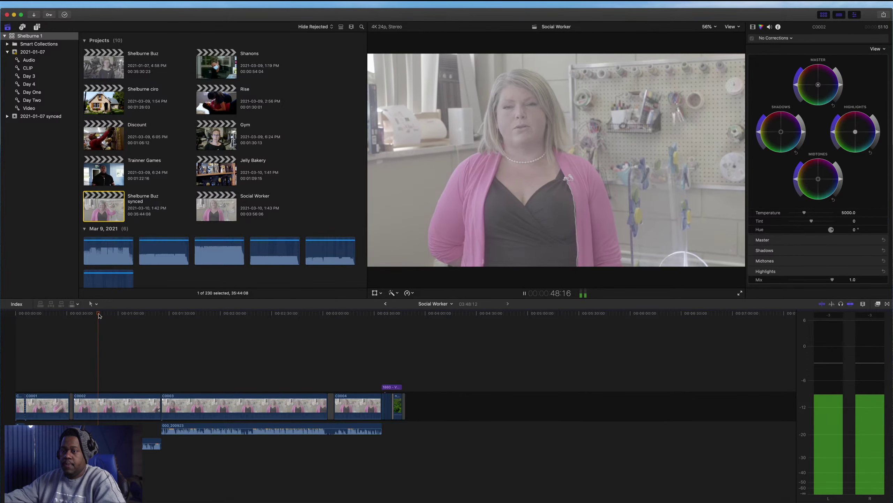
{"action": "key", "text": "space"}
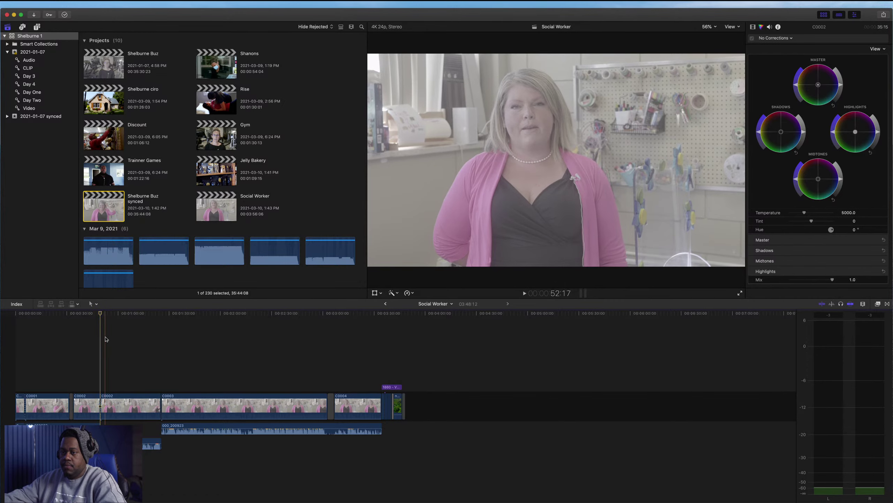
{"action": "left_click_drag", "start_coordinate": [93, 357], "coordinate": [42, 424]}
{"action": "key", "text": "Delete"}
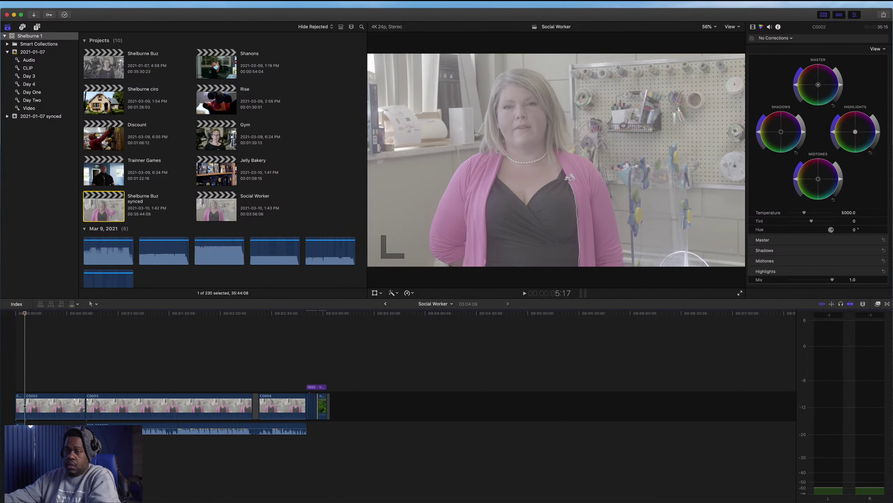
Split C0002 about one second after its start and delete the short leading piece.
{"action": "key", "text": "super+equal"}
{"action": "key", "text": "super+equal"}
{"action": "key", "text": "super+equal"}
{"action": "key", "text": "super+equal"}
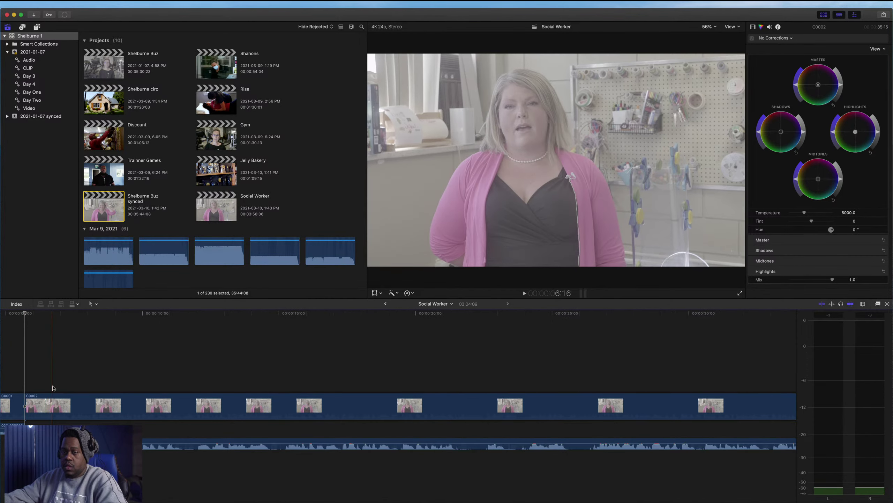
{"action": "key", "text": "super+b"}
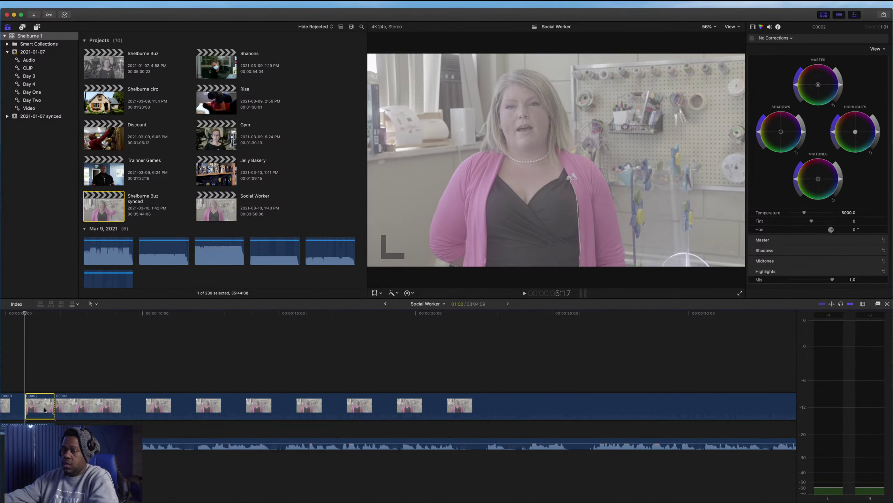
{"action": "key", "text": "Delete"}
Play across the join between C0001 and C0002 and remove another 18 frames from the start of C0002.
{"action": "key", "text": "super+minus"}
{"action": "key", "text": "super+minus"}
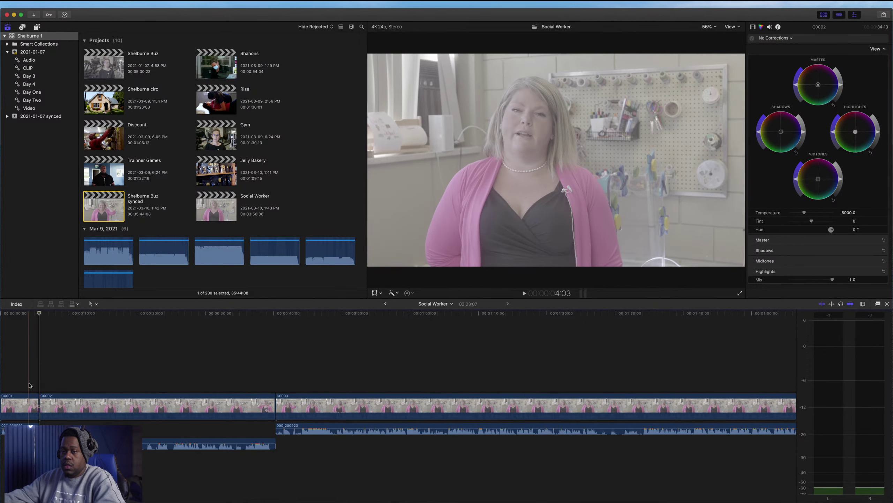
{"action": "key", "text": "space"}
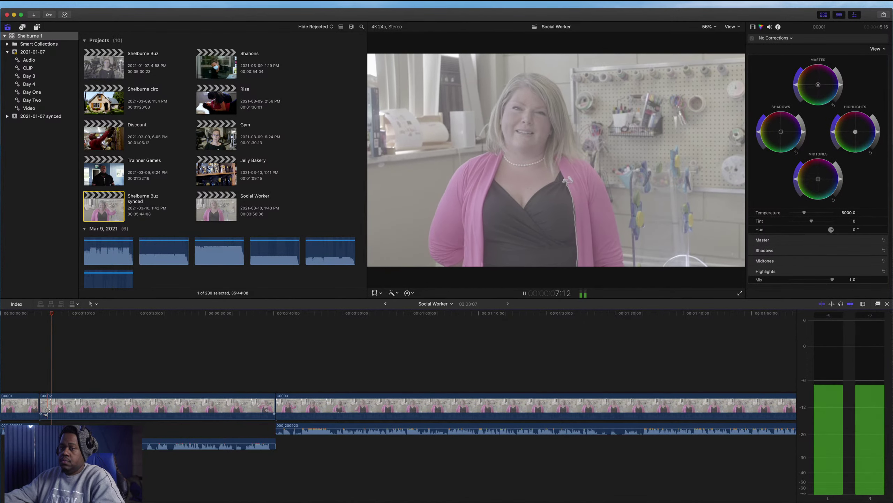
{"action": "key", "text": "space"}
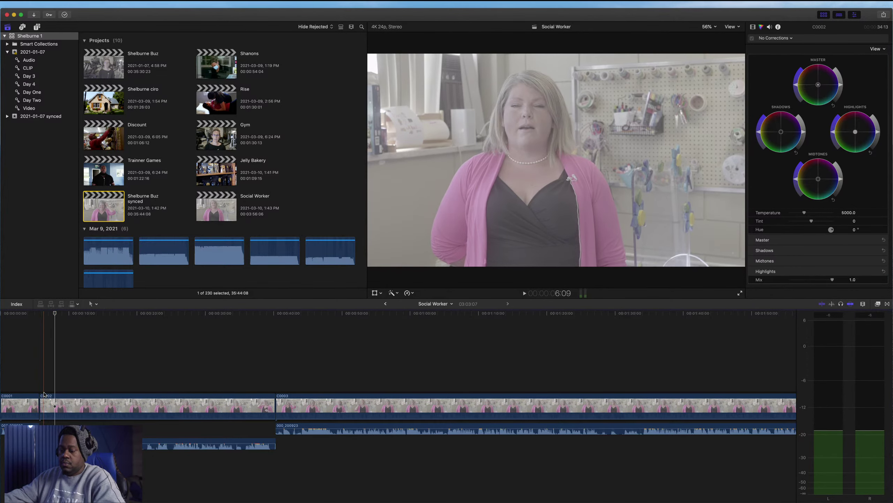
{"action": "left_click", "coordinate": [43, 405]}
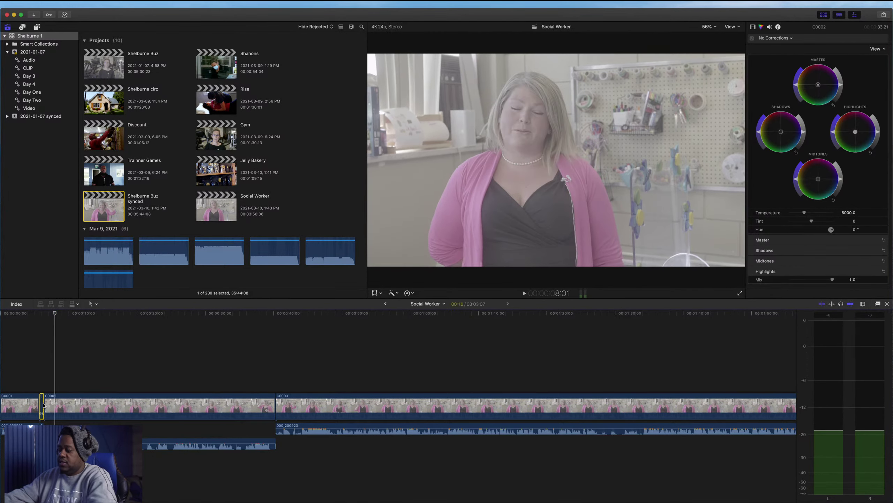
{"action": "key", "text": "Delete"}
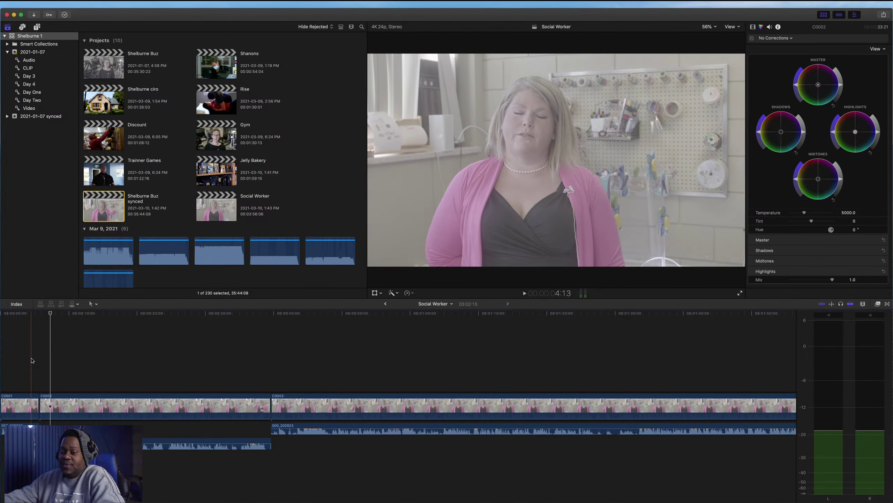
Play the join into C0002 and split C0002 at 19:22.
{"action": "key", "text": "space"}
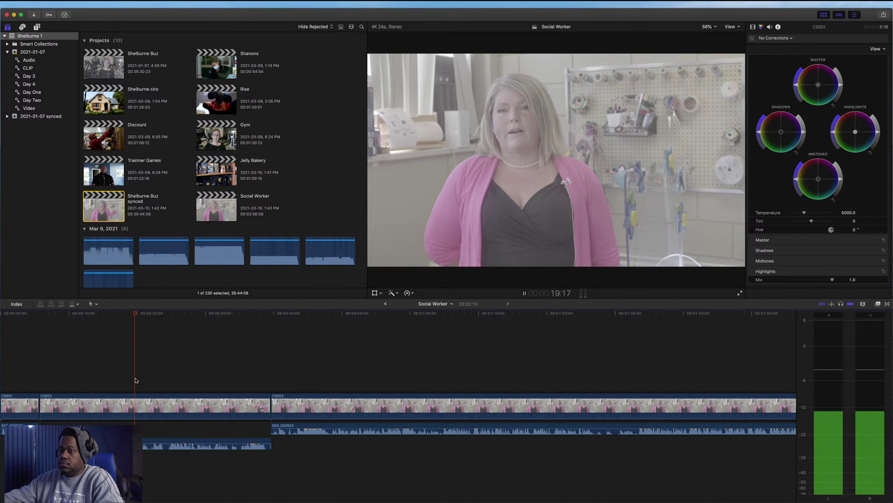
{"action": "key", "text": "space"}
{"action": "key", "text": "super+b"}
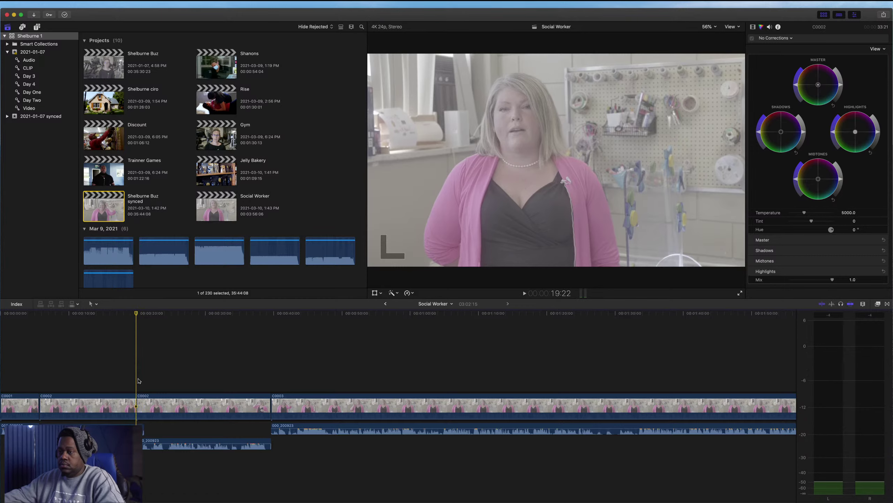
Play through the rest of C0002 and into C0003 to find the next usable passage of the interview.
{"action": "left_click", "coordinate": [164, 382]}
{"action": "key", "text": "space"}
{"action": "scroll", "coordinate": [174, 383], "scroll_direction": "right", "scroll_amount": 3}
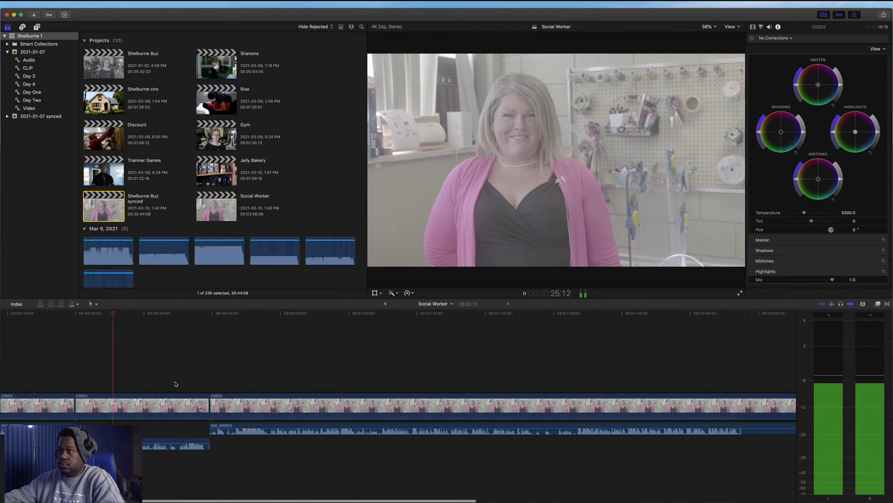
{"action": "scroll", "coordinate": [183, 383], "scroll_direction": "right", "scroll_amount": 1}
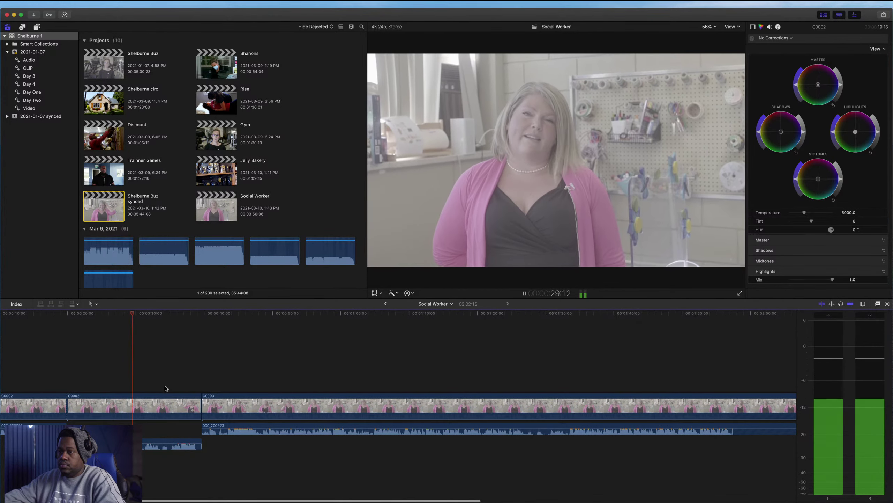
{"action": "key", "text": "space"}
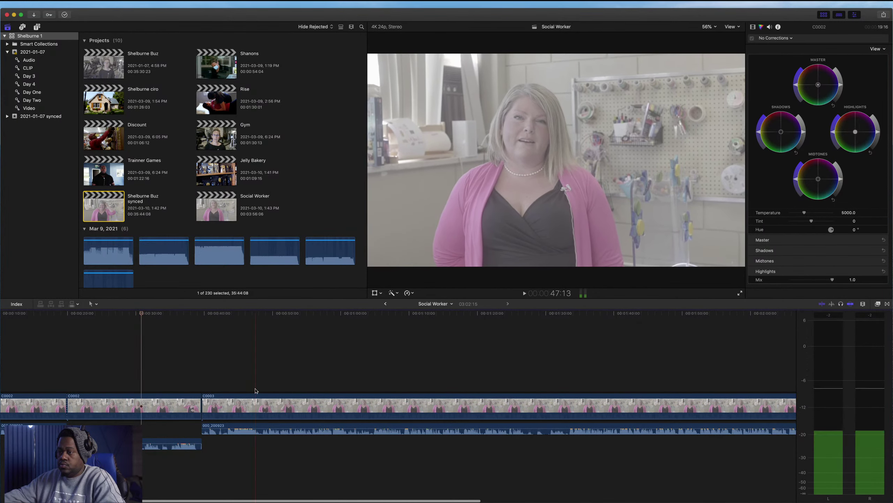
{"action": "left_click", "coordinate": [229, 392]}
{"action": "key", "text": "space"}
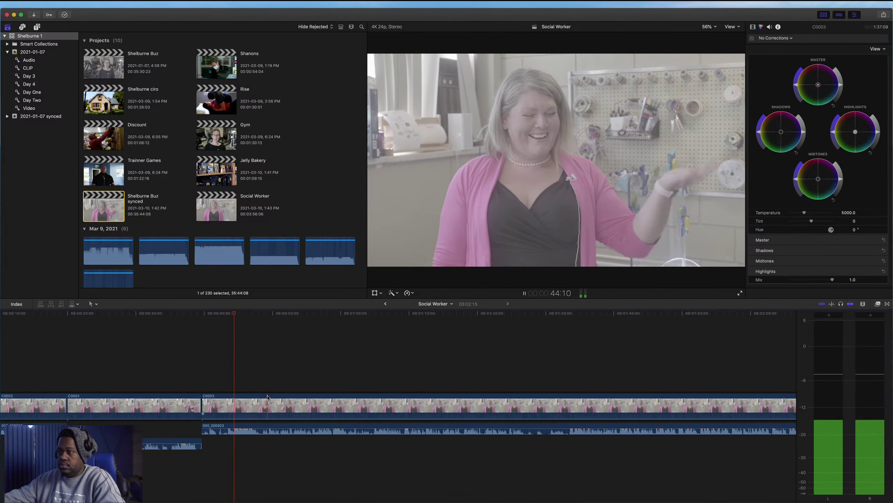
{"action": "key", "text": "space"}
{"action": "key", "text": "space"}
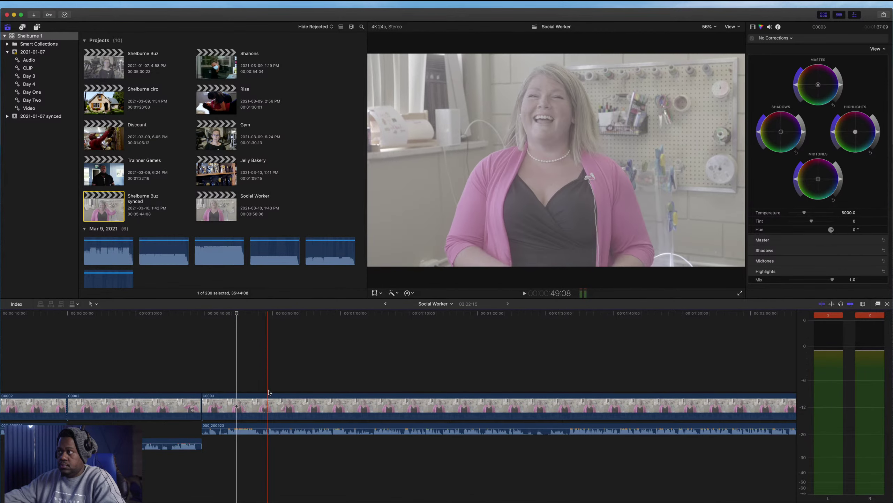
{"action": "scroll", "coordinate": [379, 392], "scroll_direction": "right", "scroll_amount": 5}
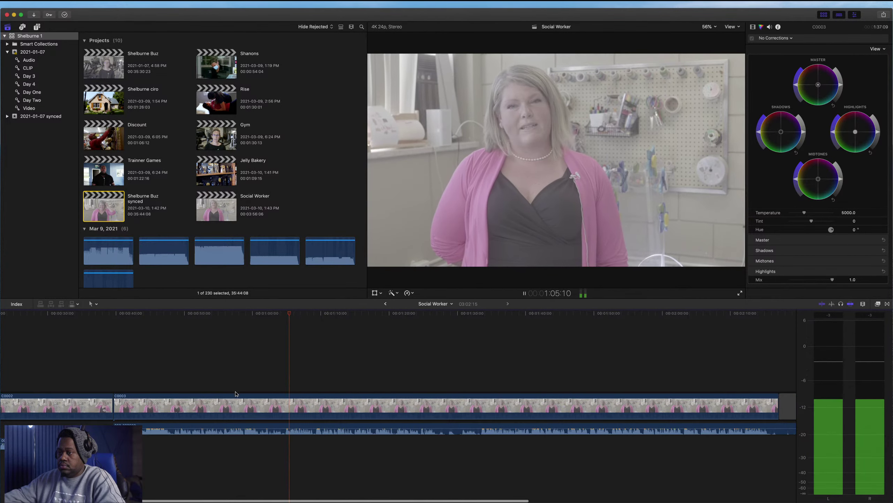
Split C0003 at 1:04:21 and delete the remainder of C0002 together with the opening section of C0003.
{"action": "key", "text": "space"}
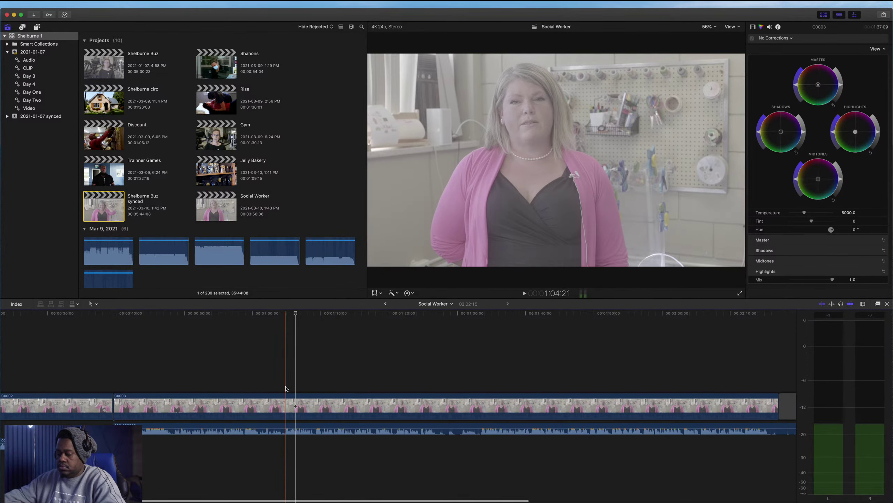
{"action": "key", "text": "super+b"}
{"action": "left_click_drag", "start_coordinate": [254, 378], "coordinate": [98, 462]}
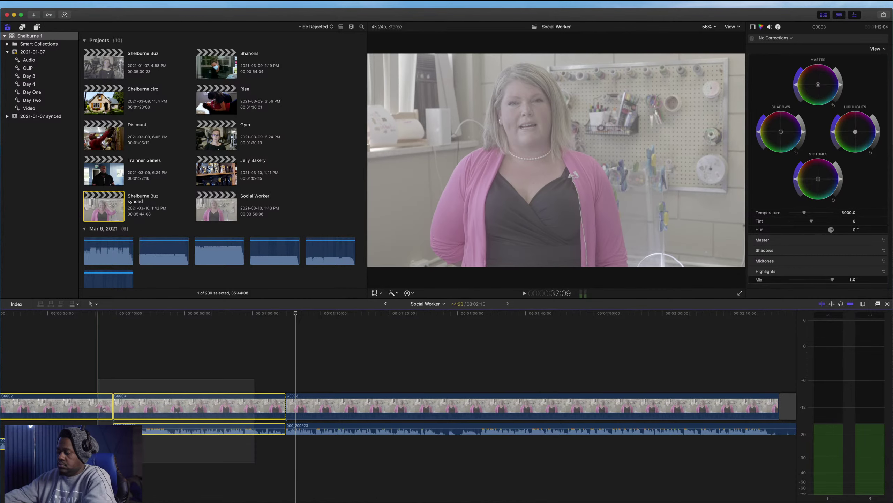
{"action": "key", "text": "Delete"}
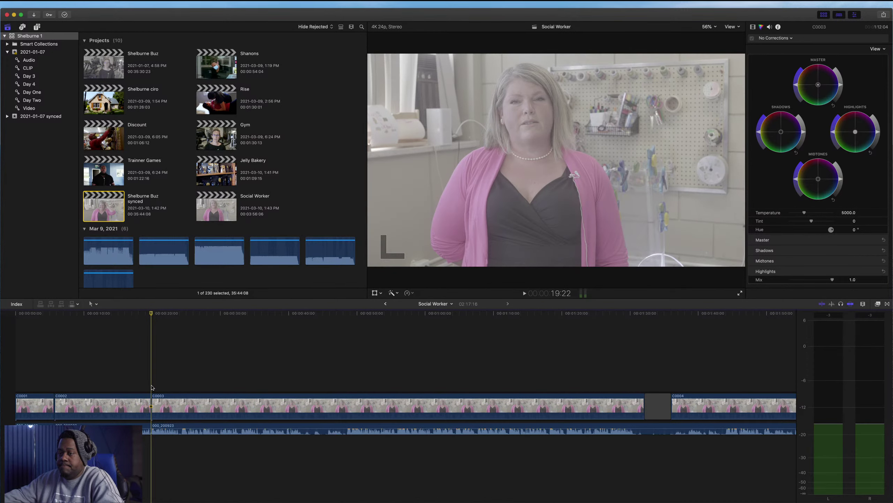
Review the transition from C0002 into C0003 and delete the remaining C0002 segment between C0001 and C0003.
{"action": "key", "text": "space"}
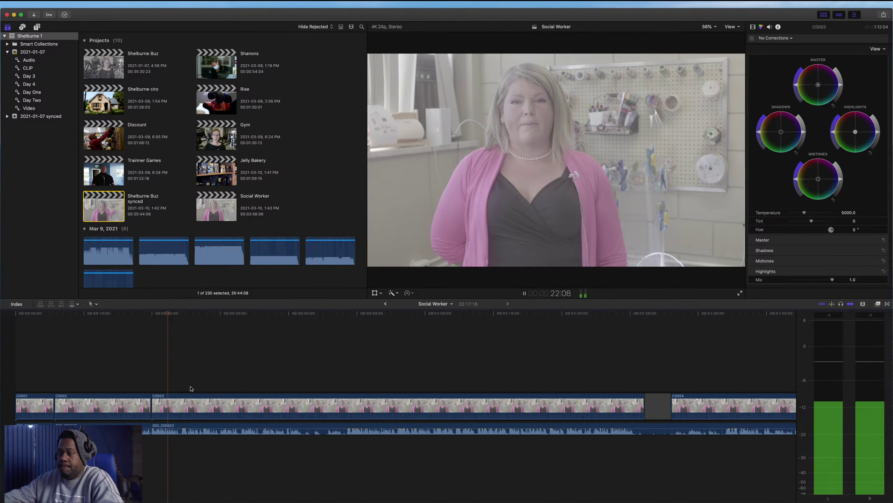
{"action": "key", "text": "space"}
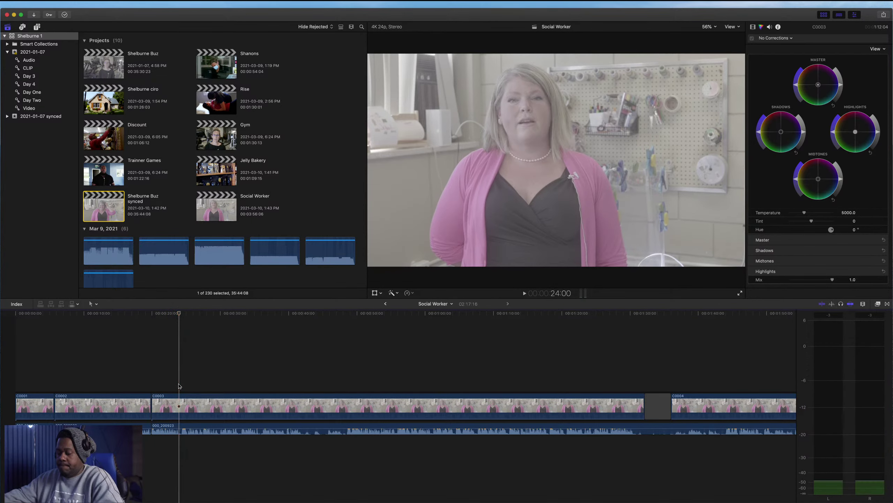
{"action": "key", "text": "space"}
{"action": "key", "text": "space"}
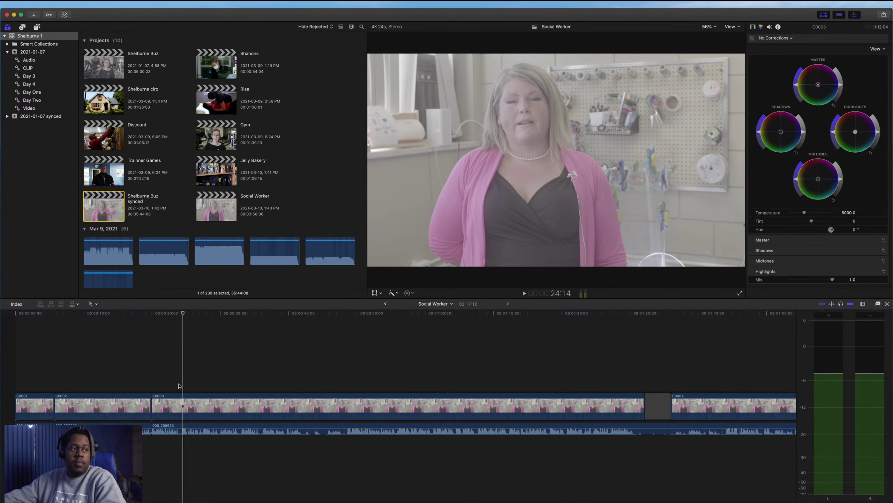
{"action": "key", "text": "space"}
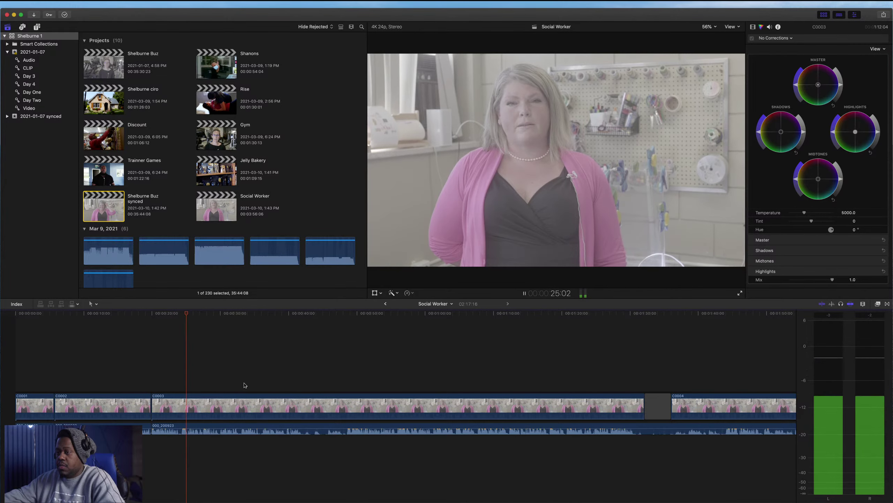
{"action": "key", "text": "space"}
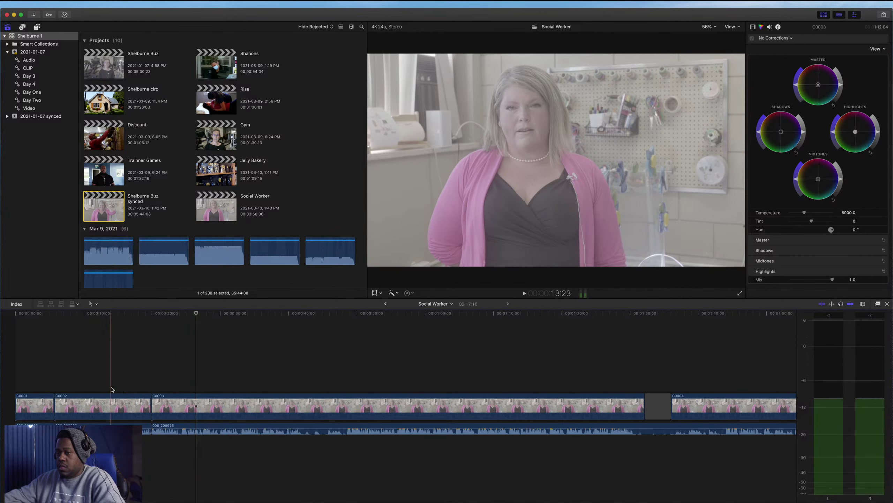
{"action": "key", "text": "space"}
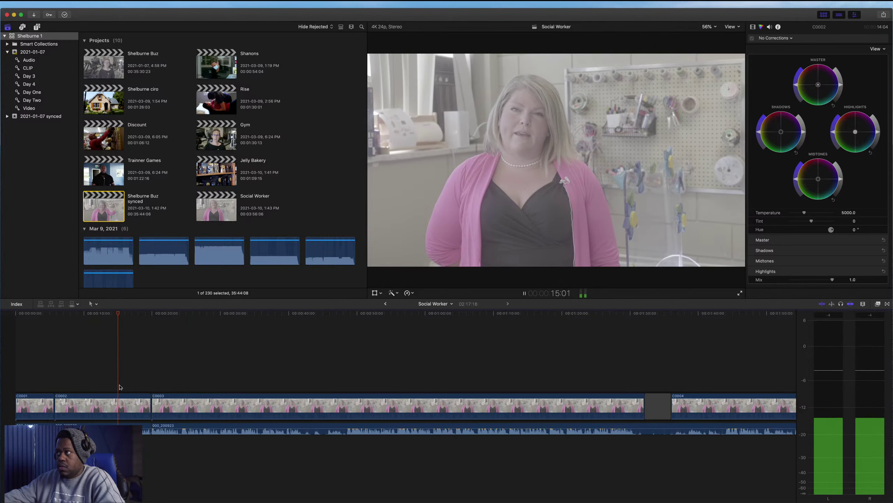
{"action": "key", "text": "space"}
{"action": "left_click", "coordinate": [99, 405]}
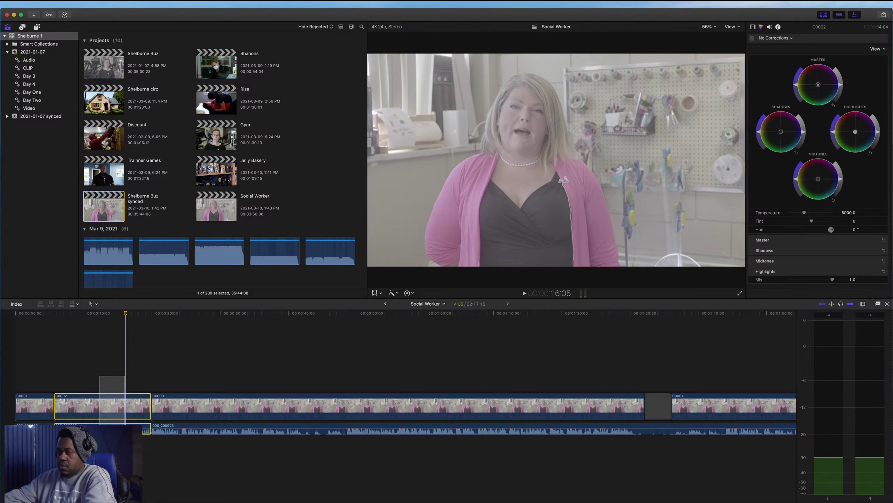
{"action": "key", "text": "Delete"}
Play from C0001 into C0003 and split C0003 at about 27 seconds.
{"action": "key", "text": "space"}
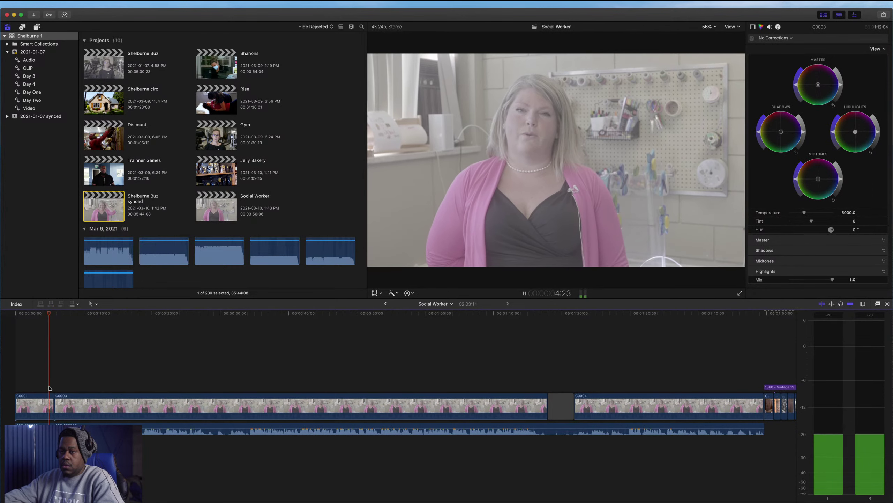
{"action": "key", "text": "space"}
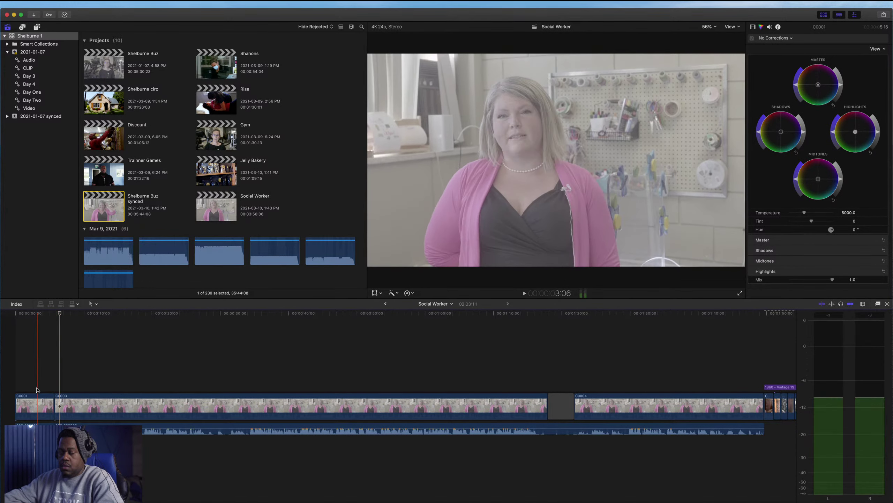
{"action": "key", "text": "space"}
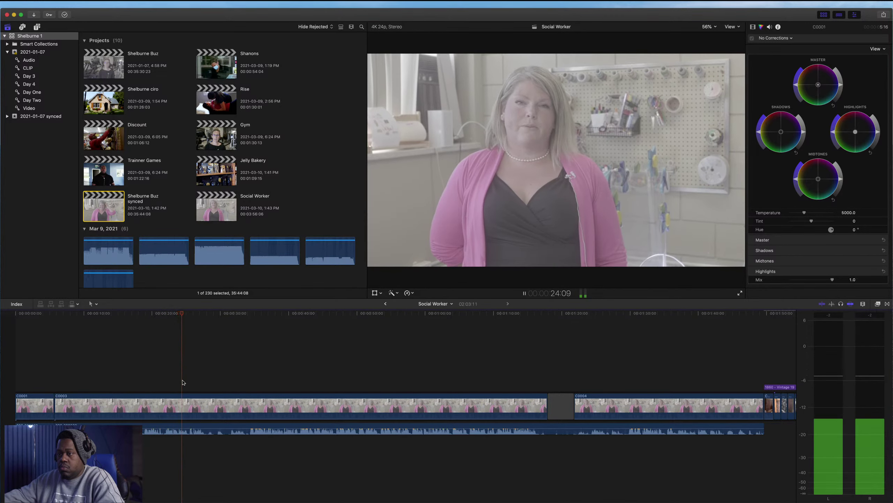
{"action": "key", "text": "space"}
{"action": "key", "text": "space"}
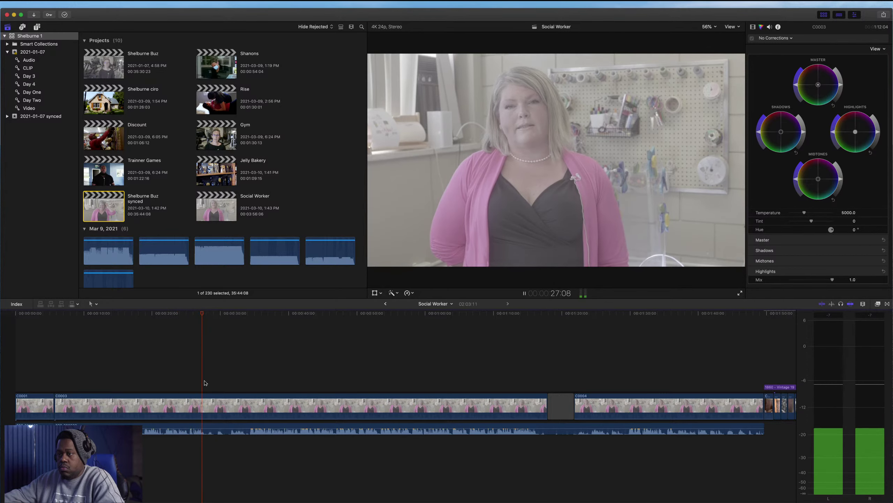
{"action": "key", "text": "space"}
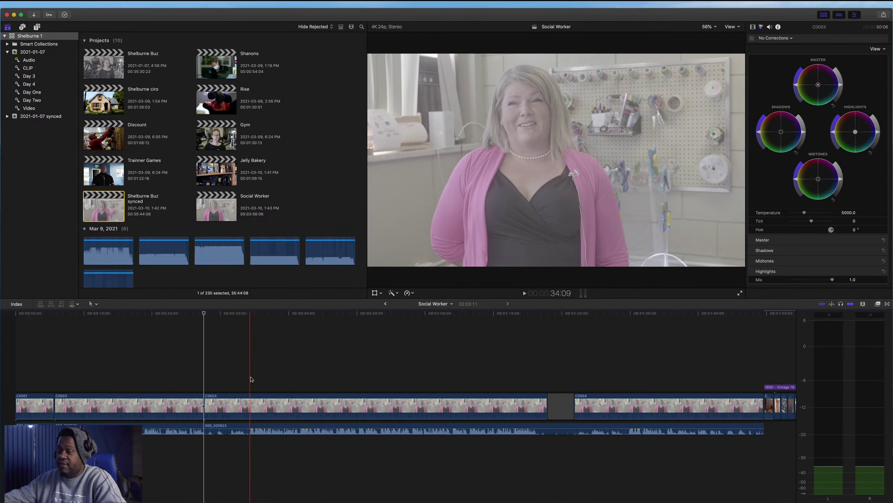
Split C0003 at about 34:09 and delete the section between the 27-second cut and that point.
{"action": "key", "text": "super+b"}
{"action": "left_click", "coordinate": [238, 404]}
{"action": "key", "text": "Delete"}
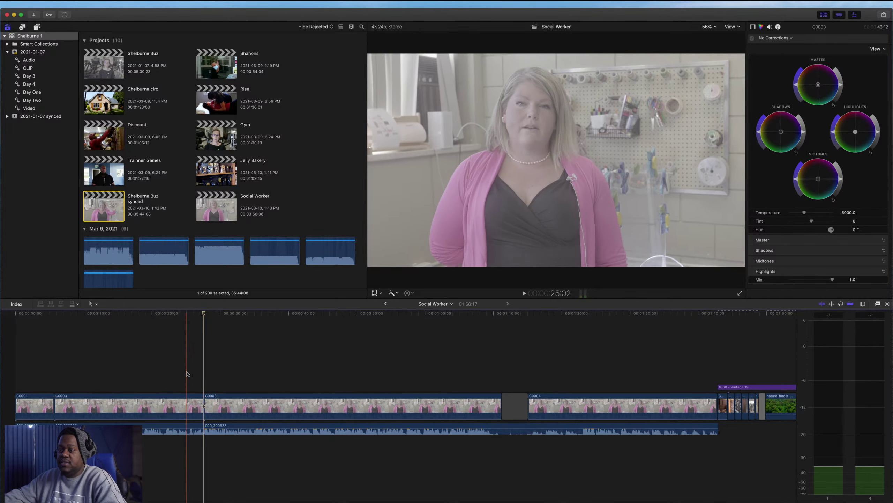
Play C0003 onward from the 27-second cut to about 39 seconds to check the edit and its sound.
{"action": "scroll", "coordinate": [204, 374], "scroll_direction": "right", "scroll_amount": 5}
{"action": "scroll", "coordinate": [204, 375], "scroll_direction": "left", "scroll_amount": 4}
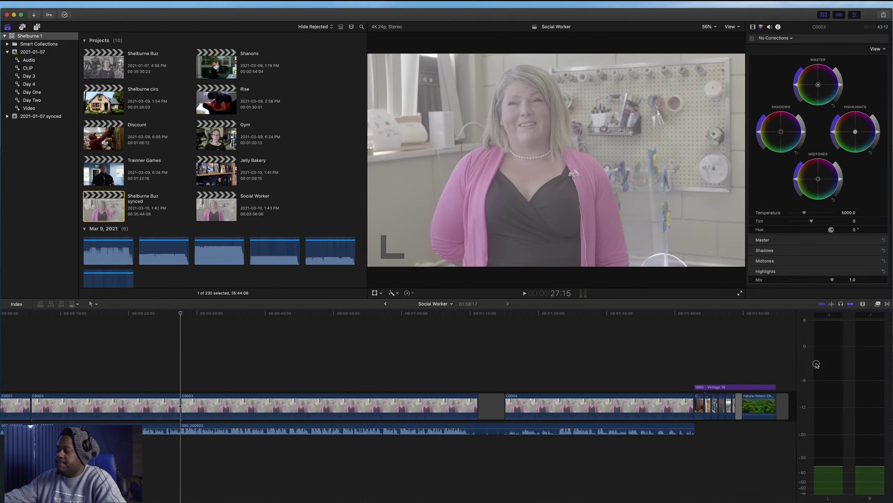
{"action": "key", "text": "space"}
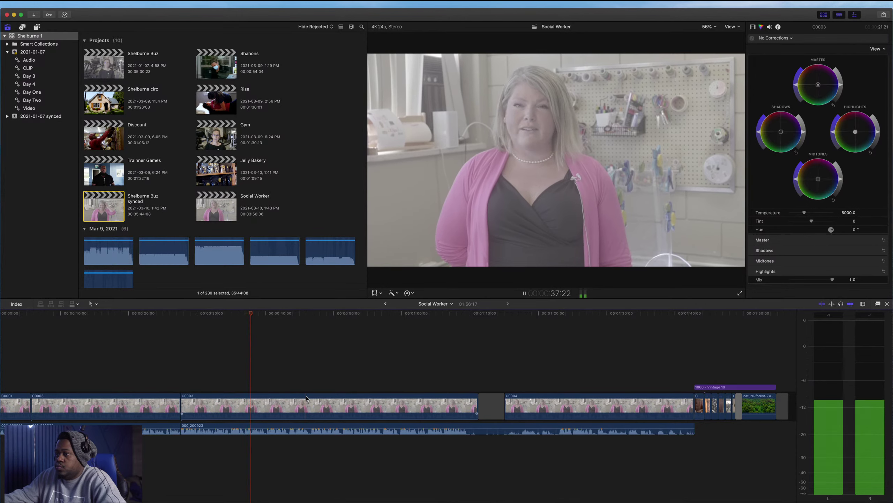
{"action": "key", "text": "space"}
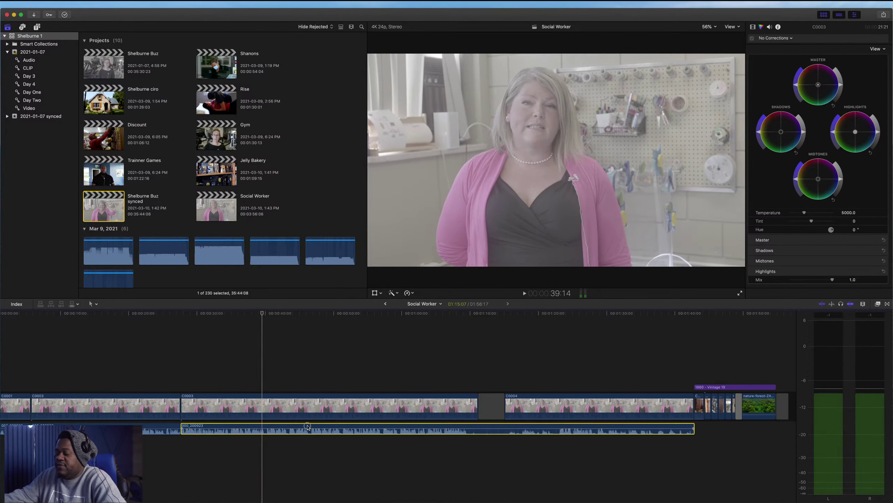
For the 000_200923 audio after the 27-second cut, lower the 256 Hz to 2 kHz equalizer bands about 4 dB and set Loudness to 44% amount, 17% uniformity.
{"action": "left_click", "coordinate": [336, 427]}
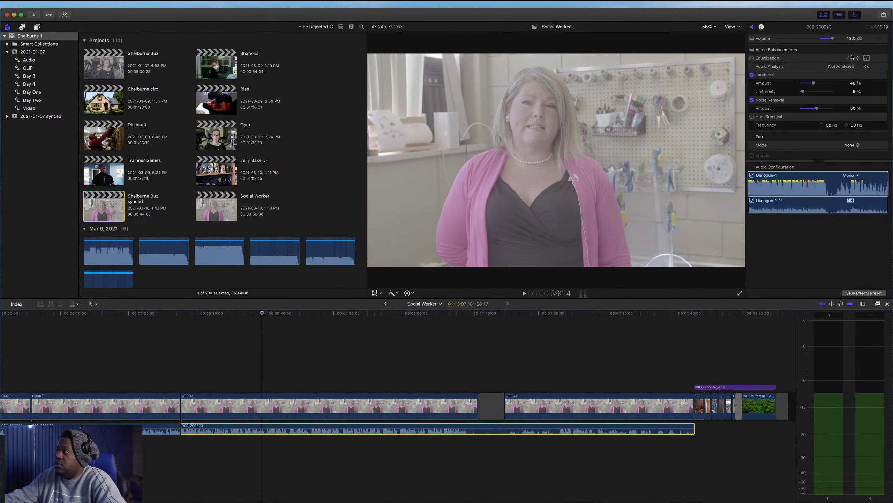
{"action": "left_click", "coordinate": [866, 58]}
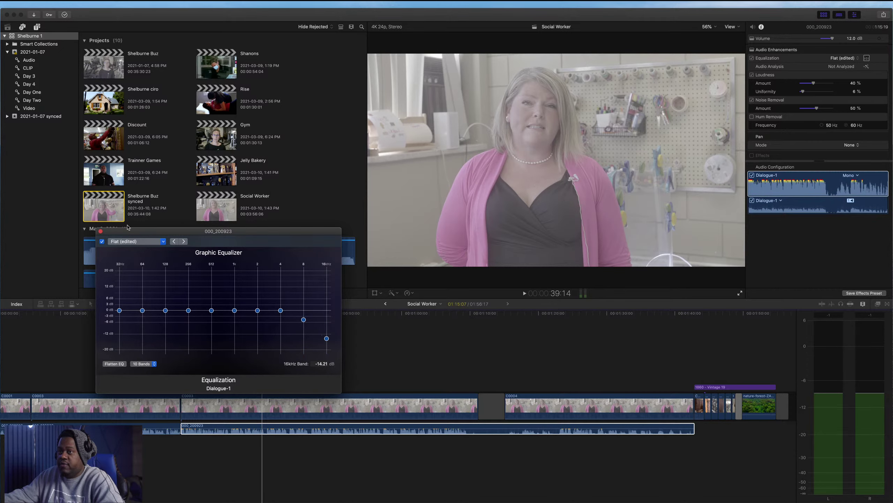
{"action": "left_click_drag", "start_coordinate": [127, 231], "coordinate": [232, 143]}
{"action": "key", "text": "space"}
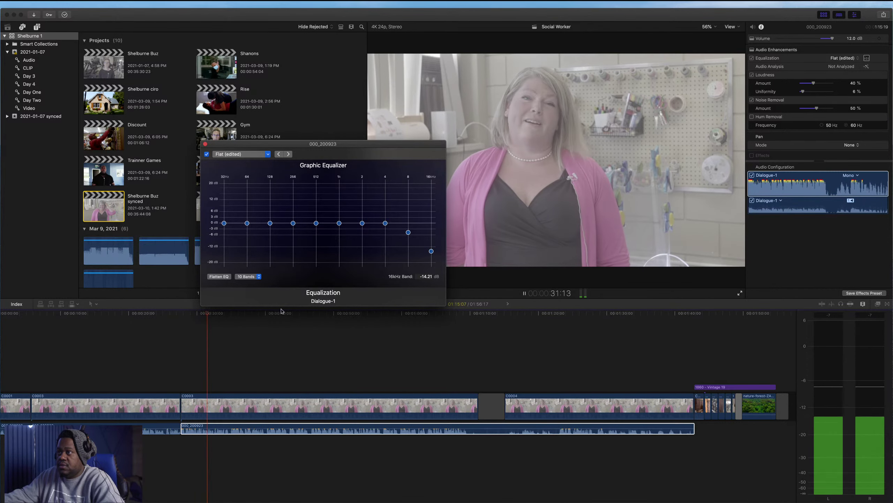
{"action": "left_click_drag", "start_coordinate": [368, 247], "coordinate": [292, 231]}
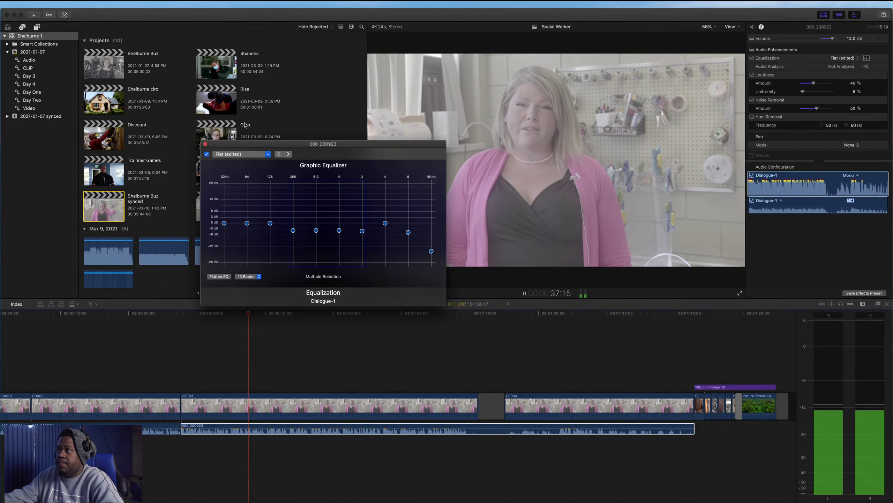
{"action": "left_click", "coordinate": [206, 144]}
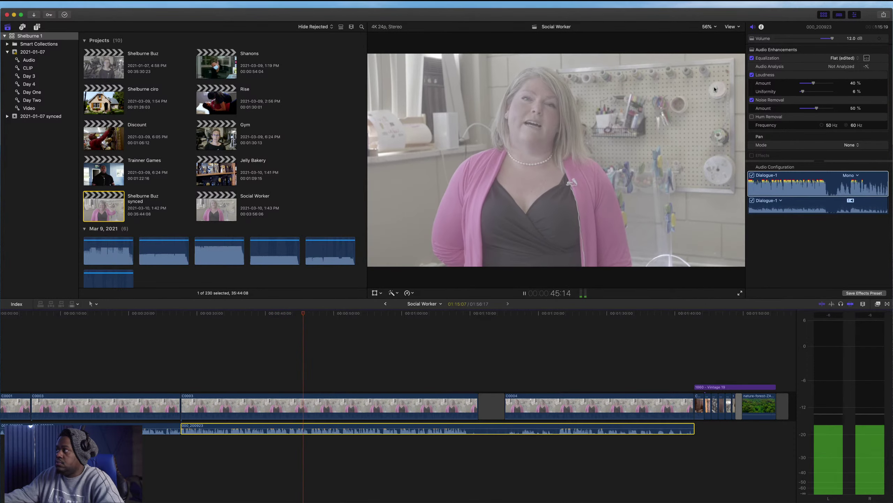
{"action": "left_click_drag", "start_coordinate": [813, 84], "coordinate": [807, 93]}
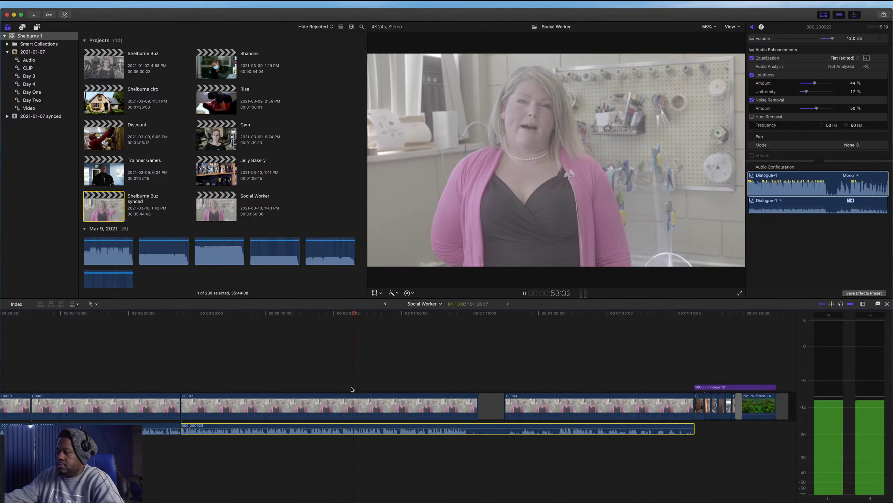
Stop playback at the end of the statement and split C0003 with its audio at about 52:23.
{"action": "key", "text": "space"}
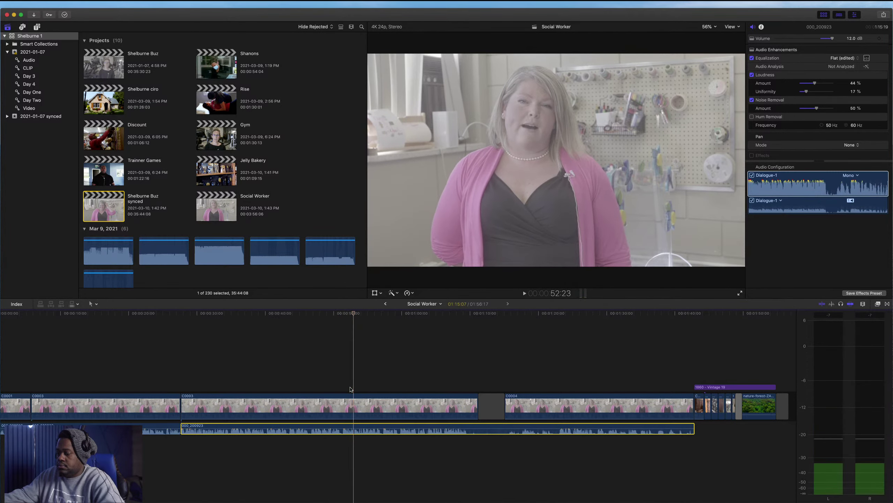
{"action": "key", "text": "cmd+b"}
{"action": "scroll", "coordinate": [430, 389], "scroll_direction": "right", "scroll_amount": 5}
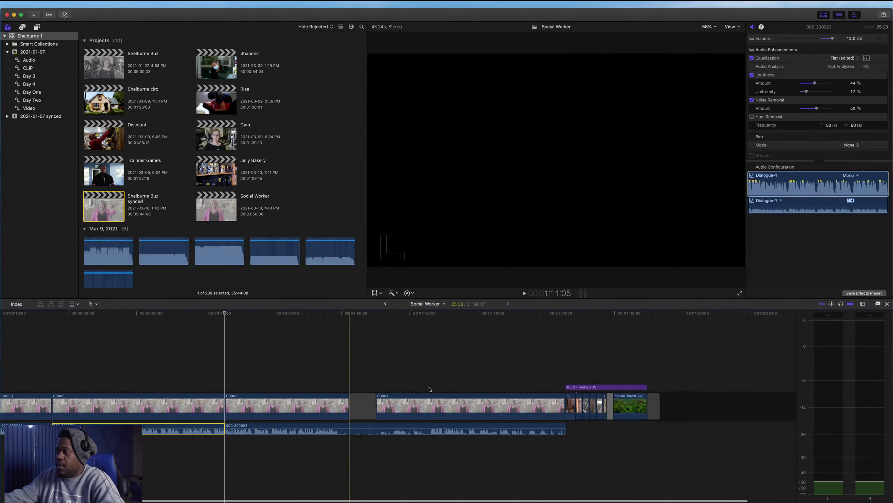
Play the middle of C0004 to find where the usable statement starts, and split it at about 1:24:20.
{"action": "scroll", "coordinate": [430, 389], "scroll_direction": "right", "scroll_amount": 2}
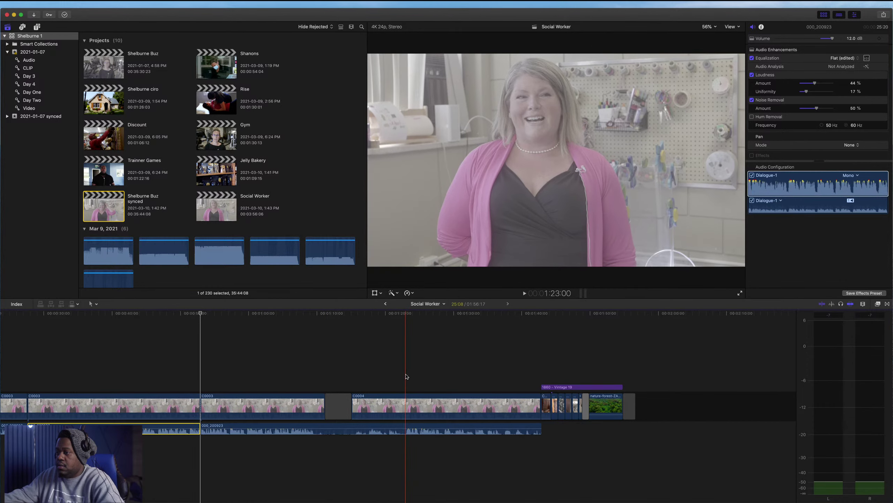
{"action": "key", "text": "space"}
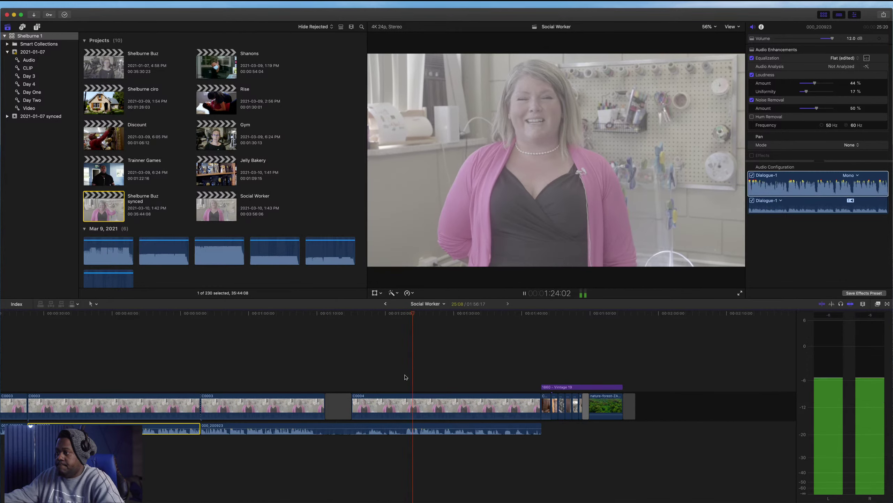
{"action": "scroll", "coordinate": [405, 375], "scroll_direction": "right", "scroll_amount": 2}
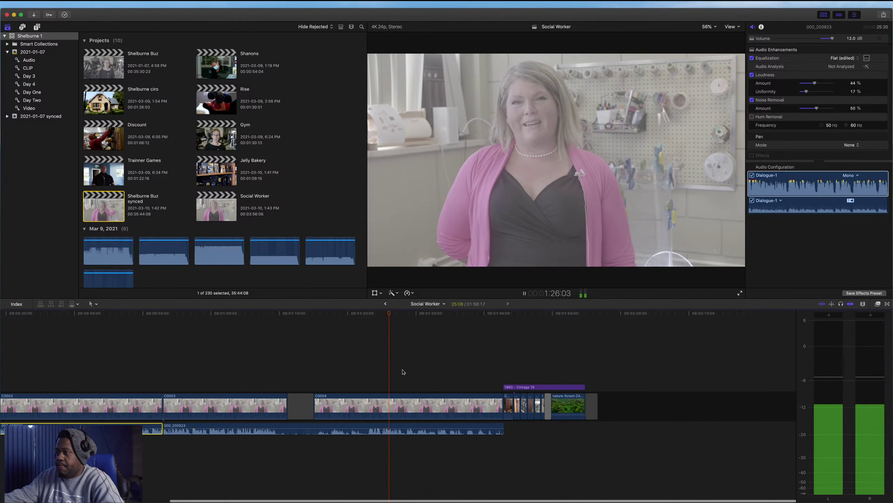
{"action": "key", "text": "space"}
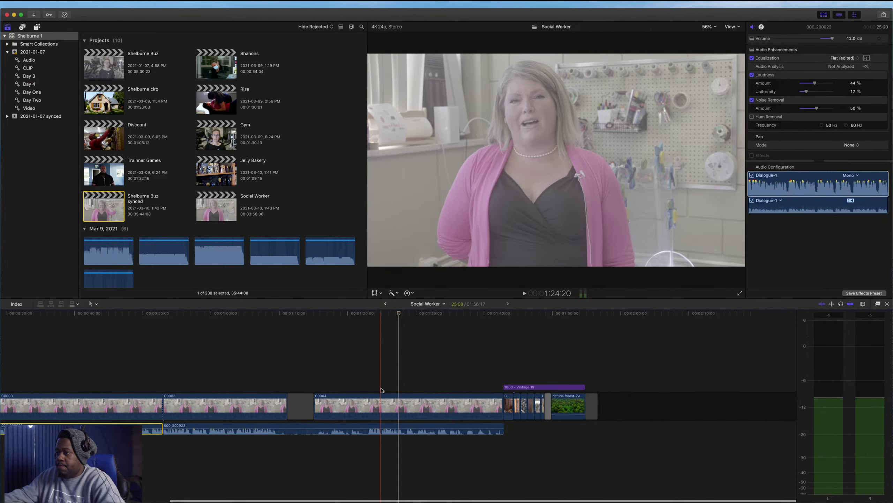
{"action": "key", "text": "super+b"}
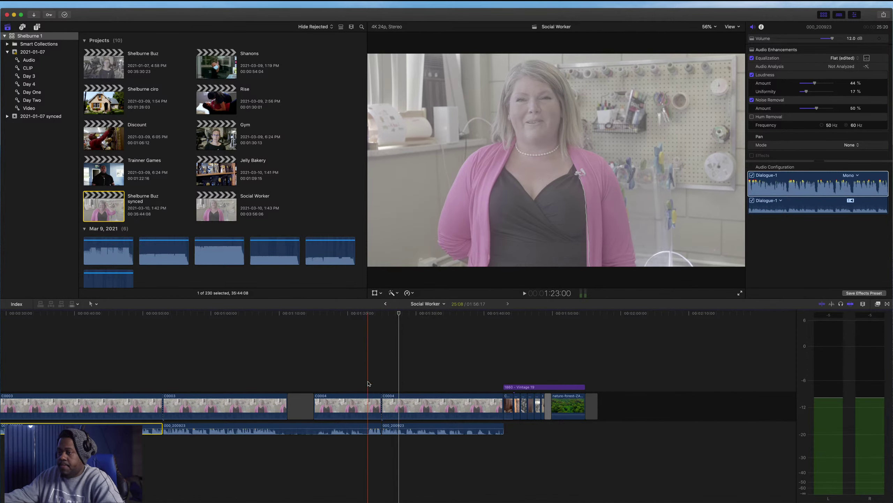
Play the last C0003 section from about 0:58 to find more usable speech, and split it at about 1:09.
{"action": "left_click_drag", "start_coordinate": [383, 389], "coordinate": [203, 447]}
{"action": "key", "text": "space"}
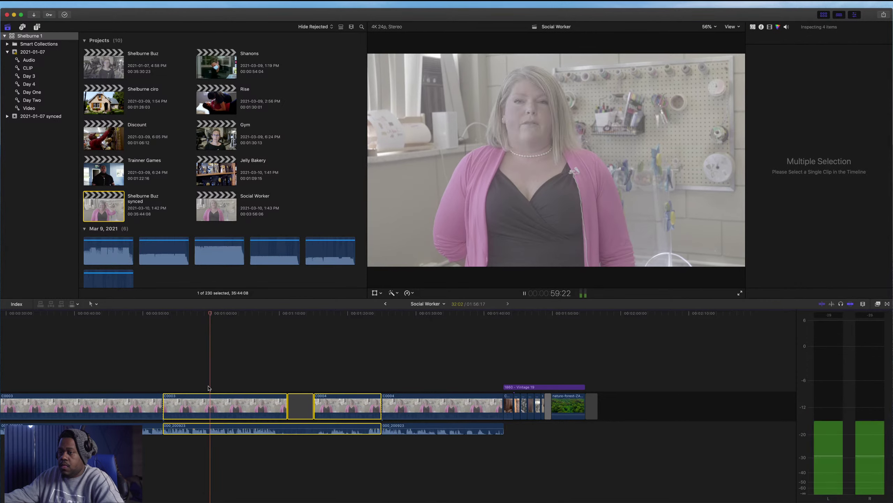
{"action": "scroll", "coordinate": [214, 389], "scroll_direction": "left", "scroll_amount": 5}
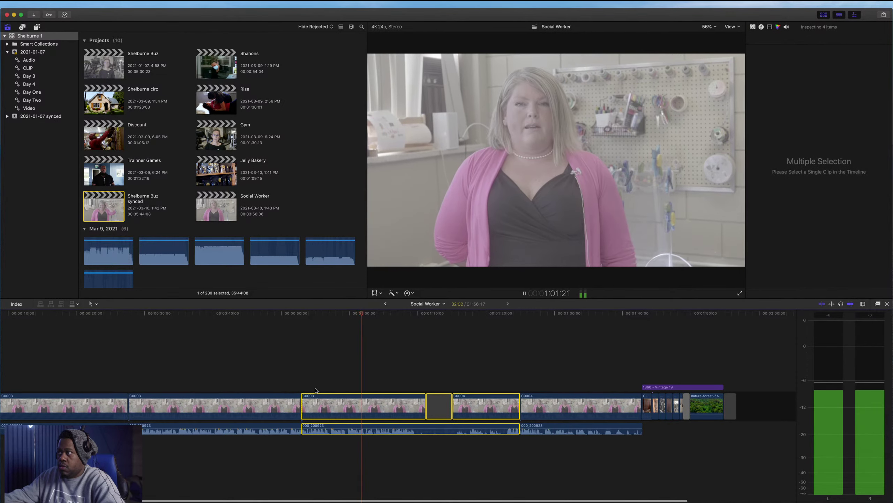
{"action": "scroll", "coordinate": [281, 389], "scroll_direction": "left", "scroll_amount": 3}
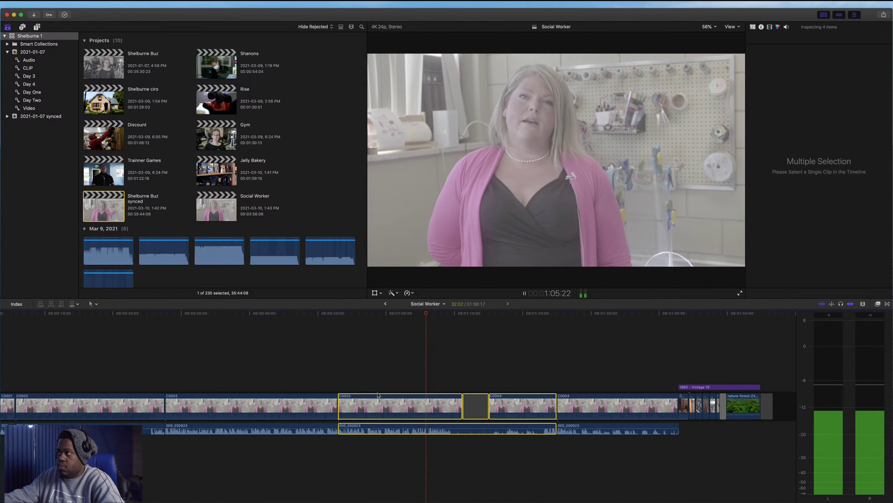
{"action": "scroll", "coordinate": [344, 389], "scroll_direction": "left", "scroll_amount": 3}
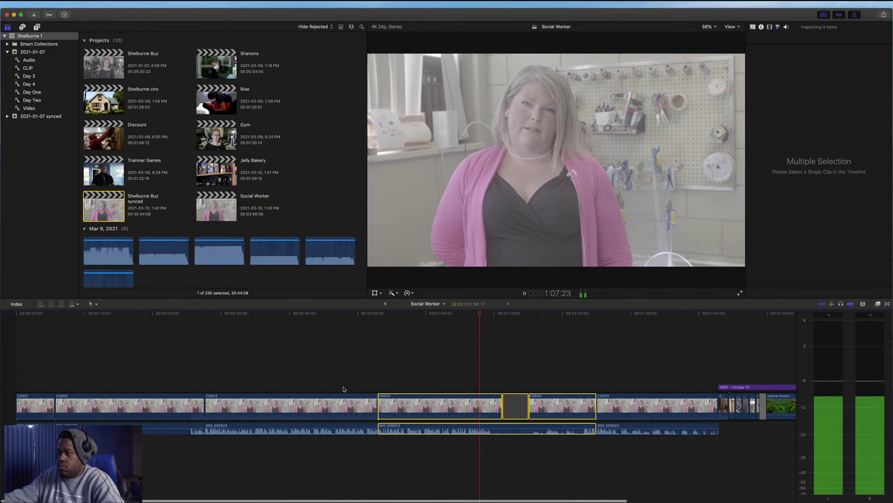
{"action": "key", "text": "space"}
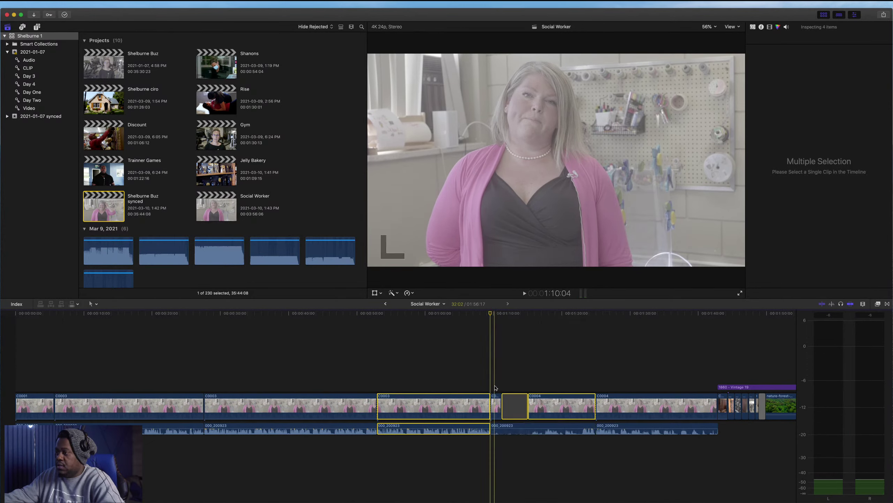
Delete the short C0003 remainder, the gap and the opening C0004 segment together with their audio.
{"action": "left_click_drag", "start_coordinate": [495, 386], "coordinate": [557, 444]}
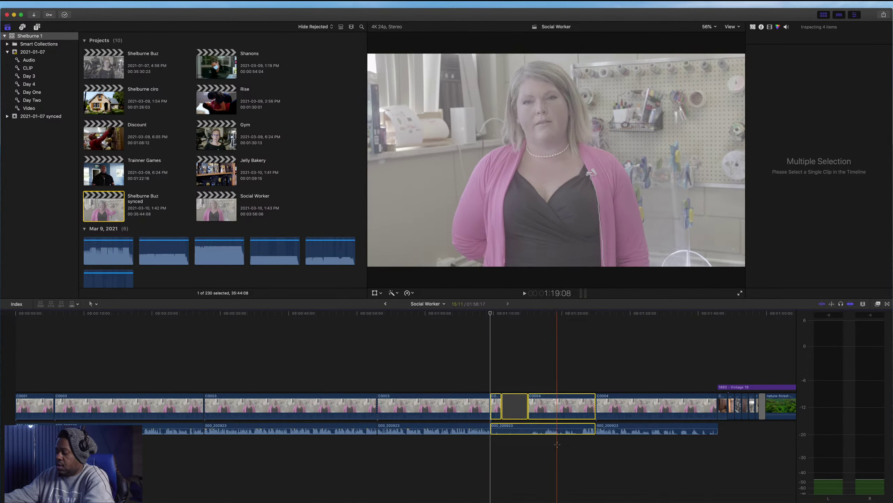
{"action": "key", "text": "Delete"}
{"action": "key", "text": "super+6"}
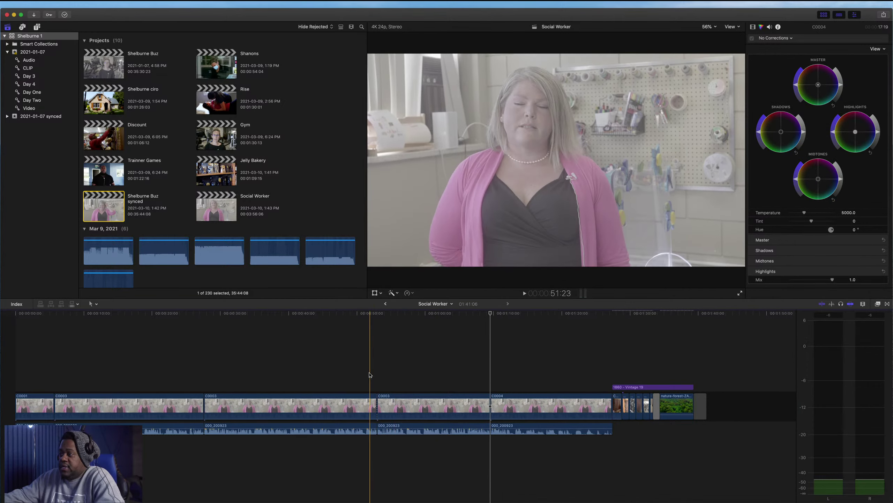
Replay the opening clips, split the first C0003 segment at about 18:14 and delete its part up to the 27-second cut.
{"action": "scroll", "coordinate": [355, 373], "scroll_direction": "right", "scroll_amount": 1}
{"action": "scroll", "coordinate": [353, 375], "scroll_direction": "left", "scroll_amount": 1}
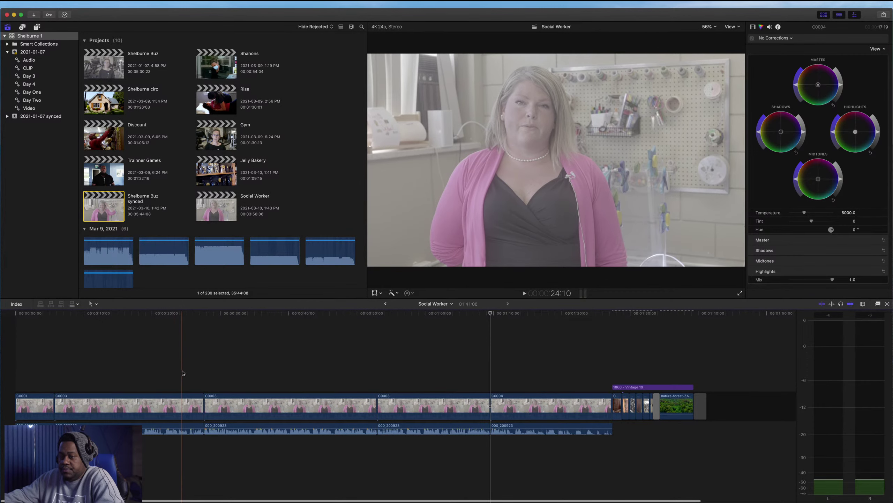
{"action": "key", "text": "space"}
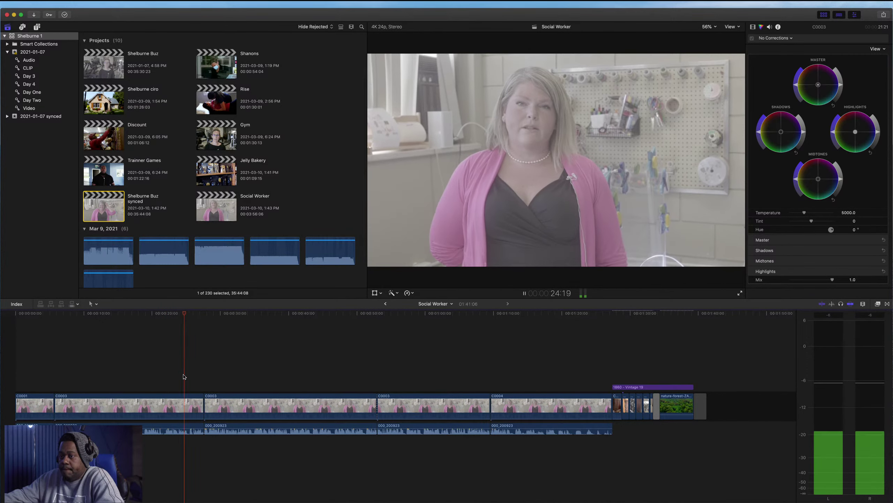
{"action": "left_click", "coordinate": [48, 379]}
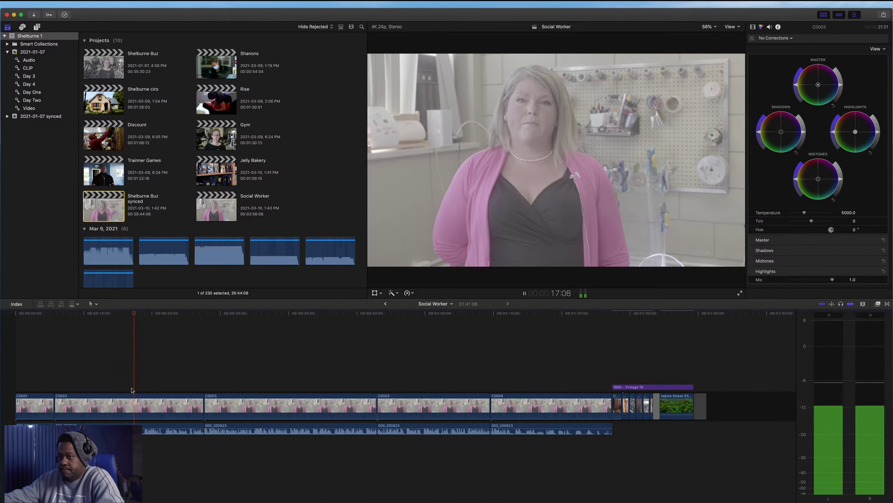
{"action": "key", "text": "space"}
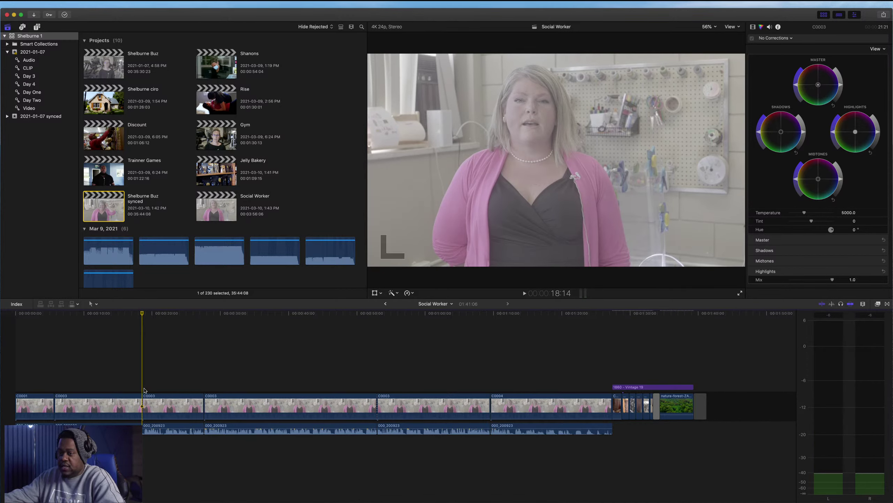
{"action": "key", "text": "c"}
{"action": "key", "text": "Delete"}
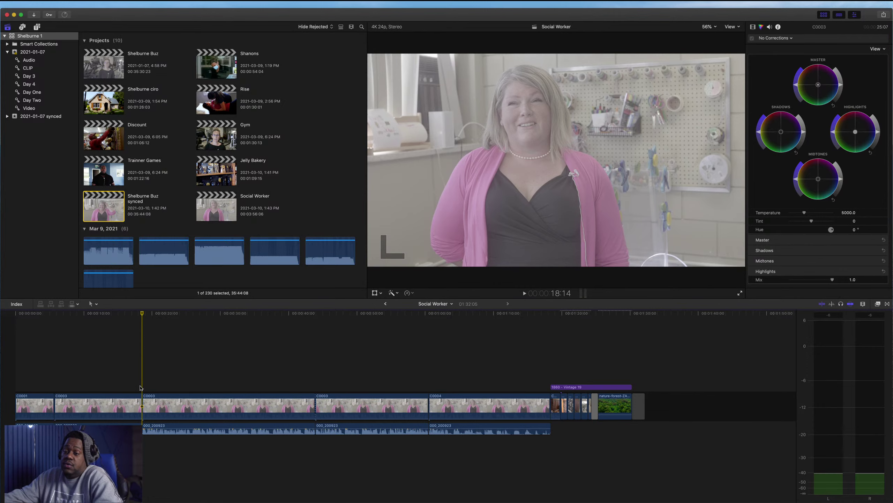
Play across the new cut, split the following C0003 clip at about 19:07 and delete the short piece before it.
{"action": "key", "text": "space"}
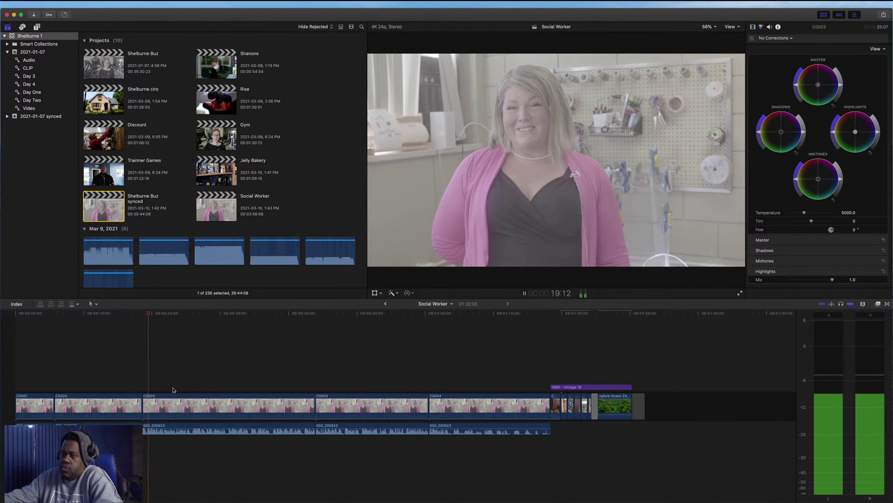
{"action": "key", "text": "space"}
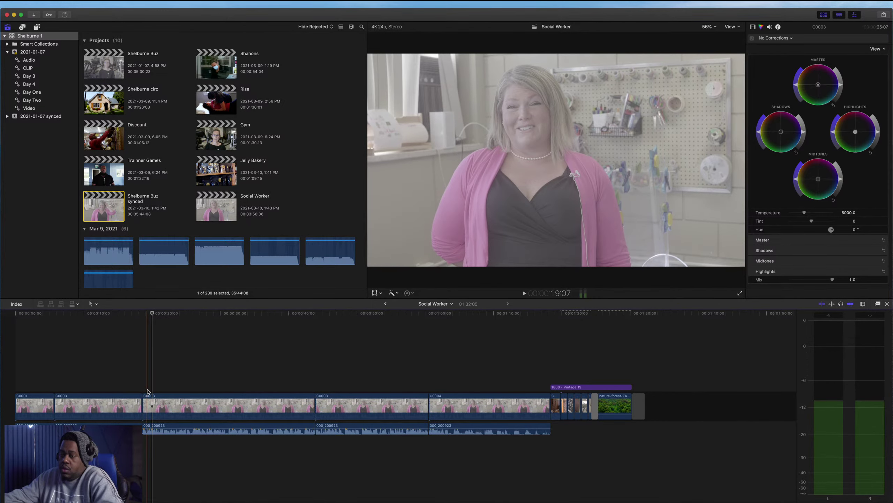
{"action": "key", "text": "super+b"}
{"action": "left_click", "coordinate": [145, 405]}
{"action": "key", "text": "Delete"}
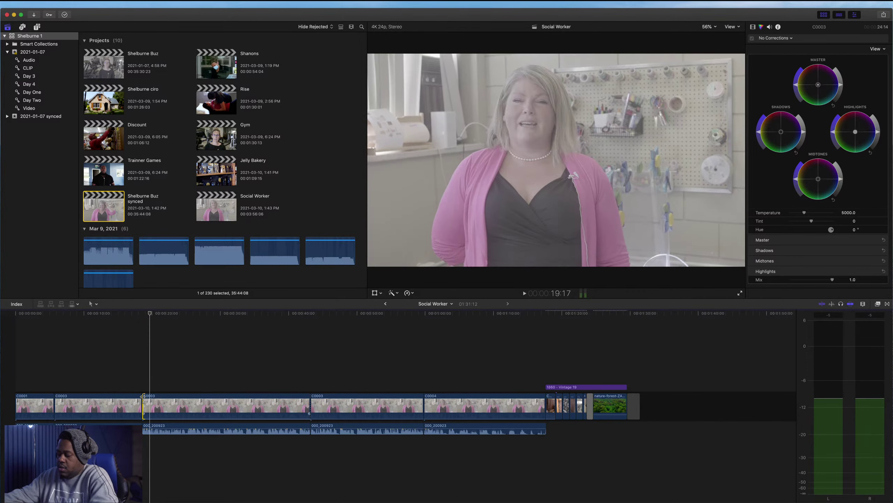
Extend the start of the C0003 clip at the 18-second cut by four frames and select its audio's start edge for fine trimming.
{"action": "left_click_drag", "start_coordinate": [144, 401], "coordinate": [144, 428]}
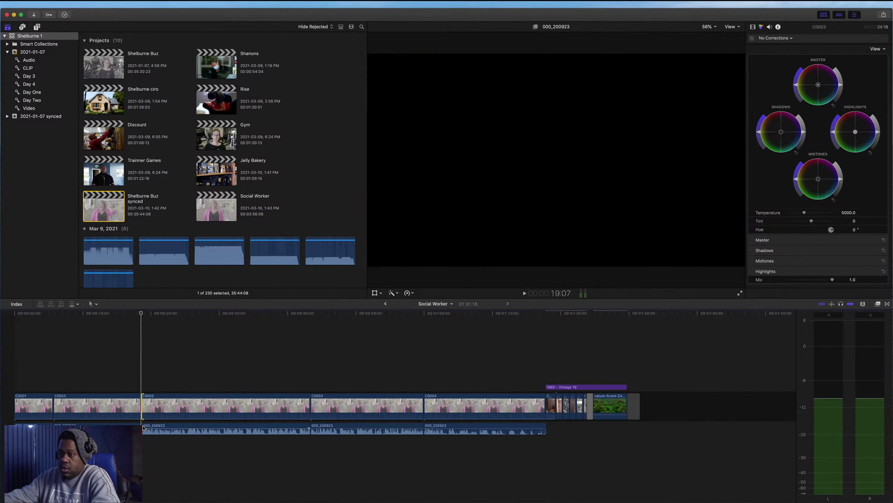
{"action": "left_click", "coordinate": [143, 428]}
{"action": "key", "text": "super+equal"}
{"action": "key", "text": "super+equal"}
{"action": "key", "text": "super+equal"}
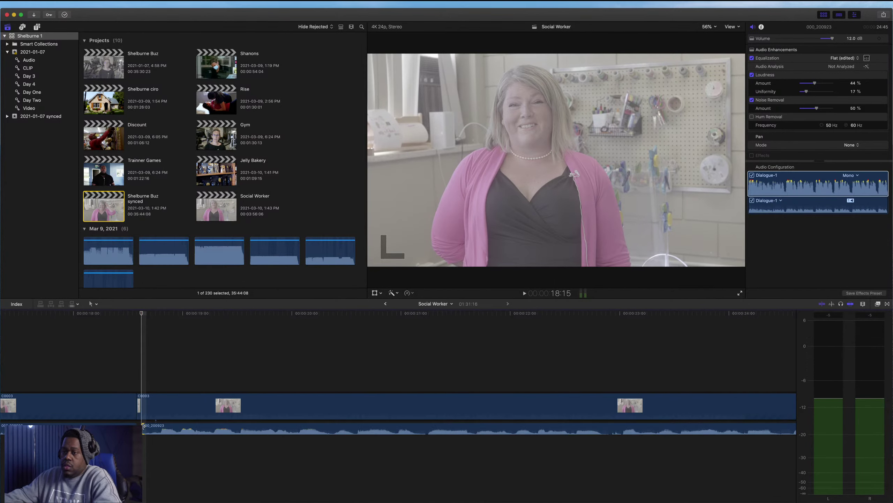
{"action": "key", "text": "space"}
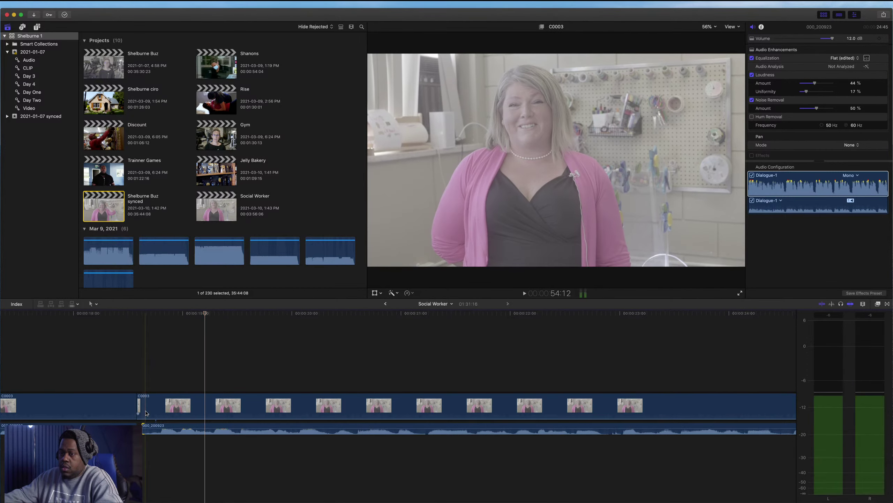